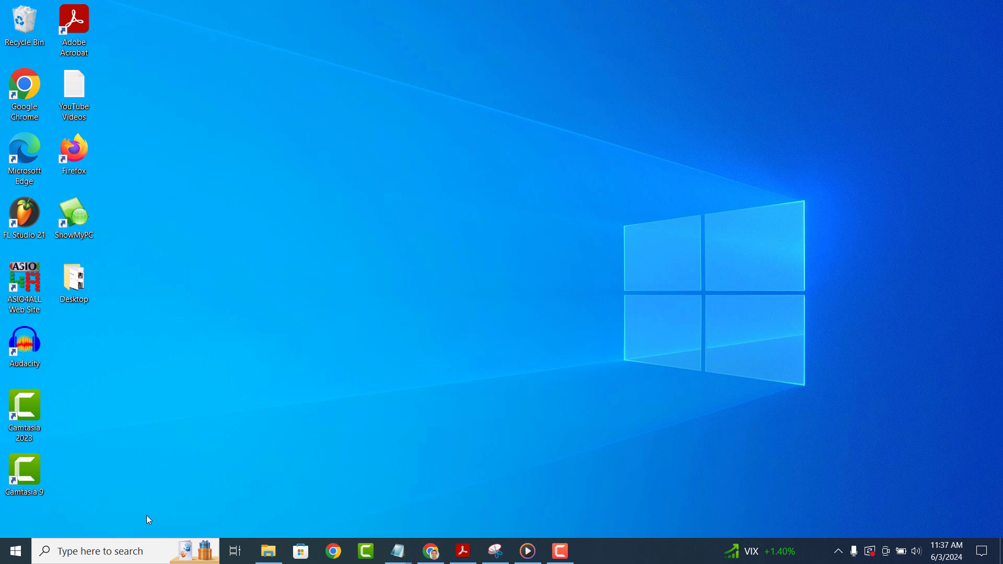
Step: Start a Windows taskbar search for Command Prompt
{"action": "left_click", "coordinate": [105, 552]}
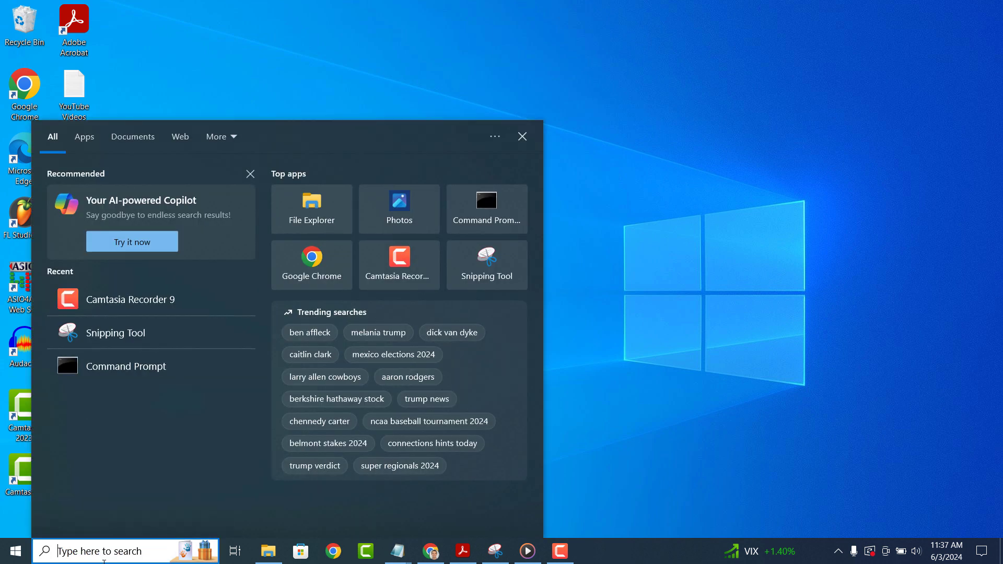
{"action": "type", "text": "Co"}
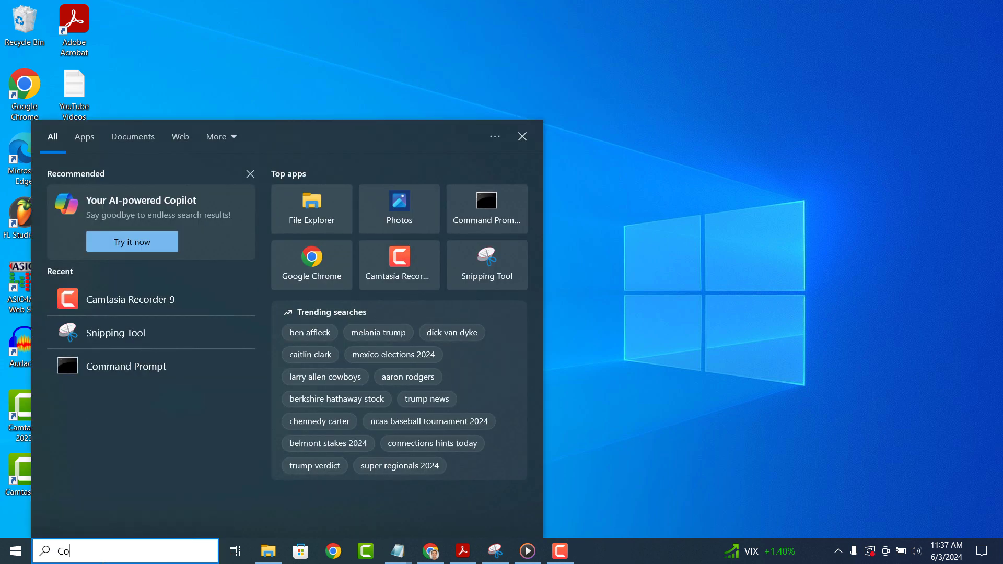
{"action": "type", "text": "mmand Prompt"}
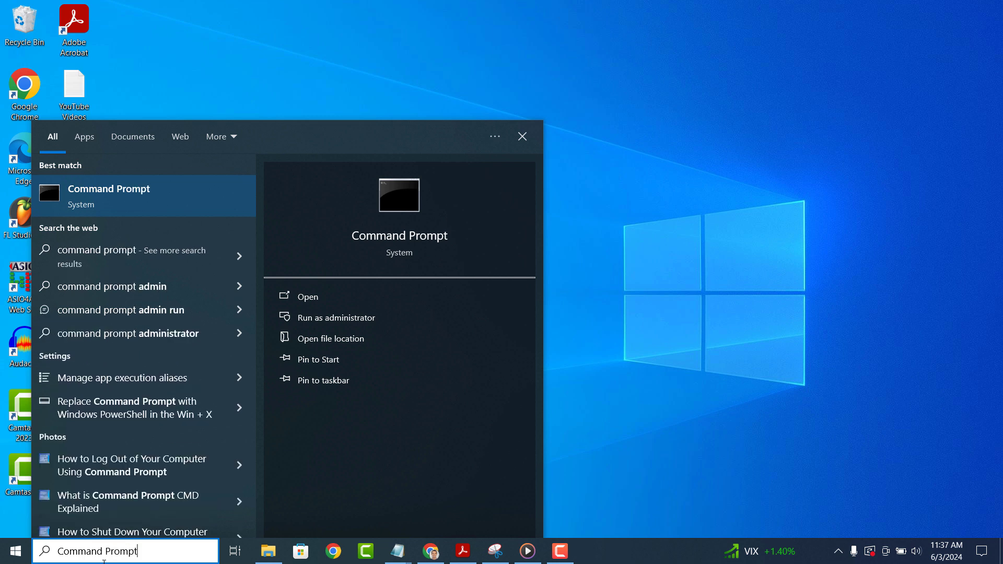
Step: Launch Command Prompt and move its window to the centre of the screen
{"action": "left_click", "coordinate": [189, 188]}
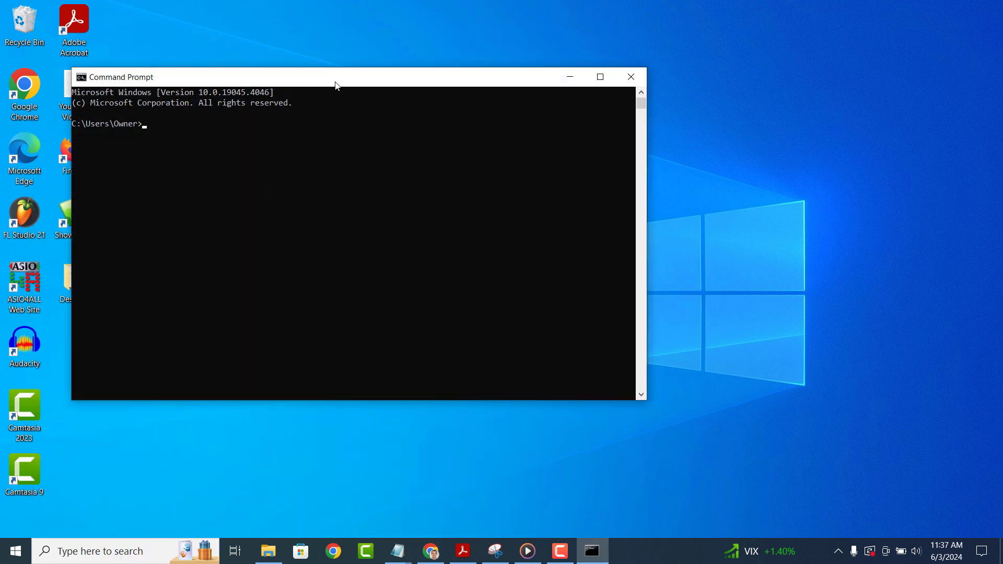
{"action": "left_click_drag", "start_coordinate": [355, 80], "coordinate": [493, 136]}
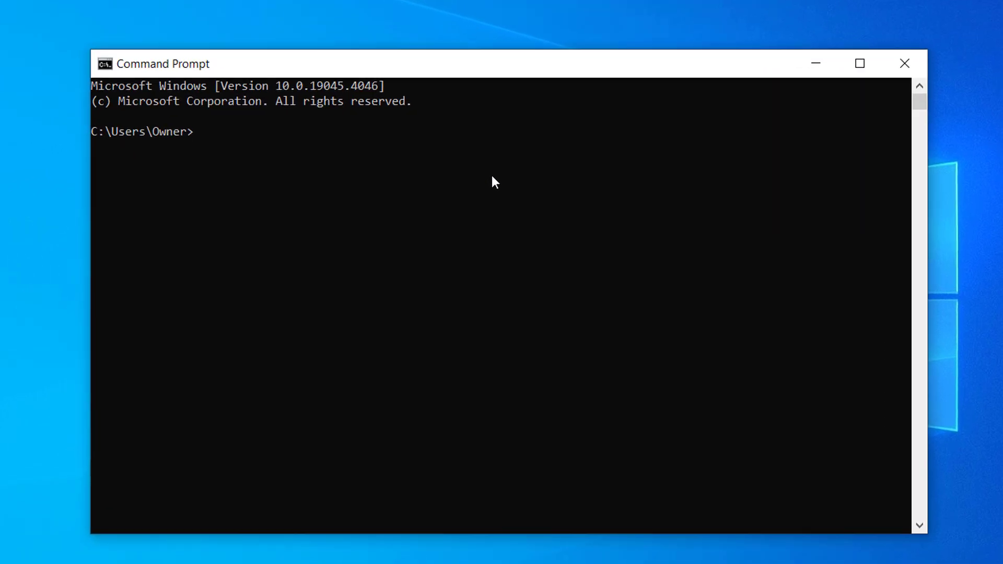
{"action": "type", "text": "wm"}
{"action": "type", "text": "ic timezone g"}
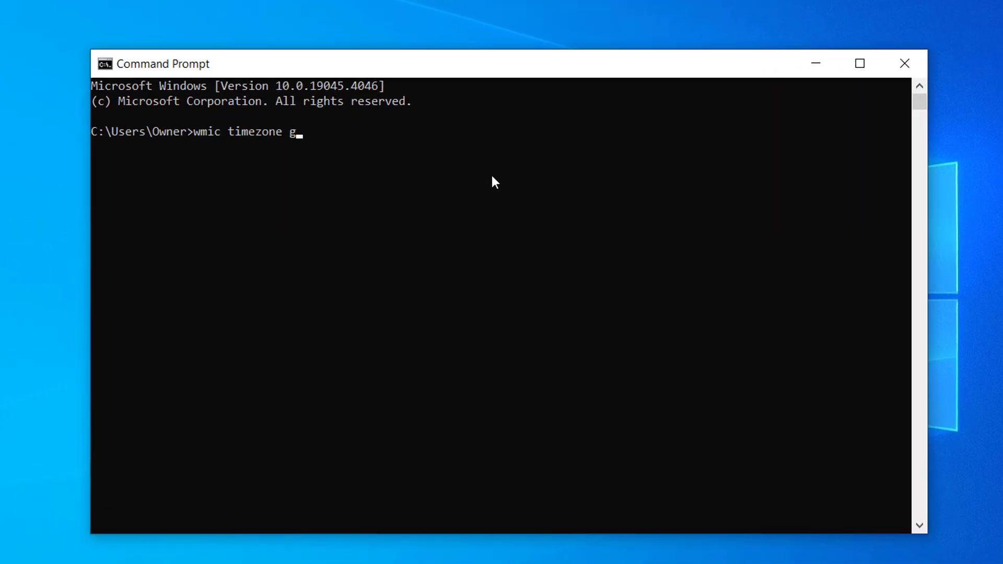
{"action": "type", "text": "et caption, d"}
{"action": "type", "text": "aylightName, standardNa"}
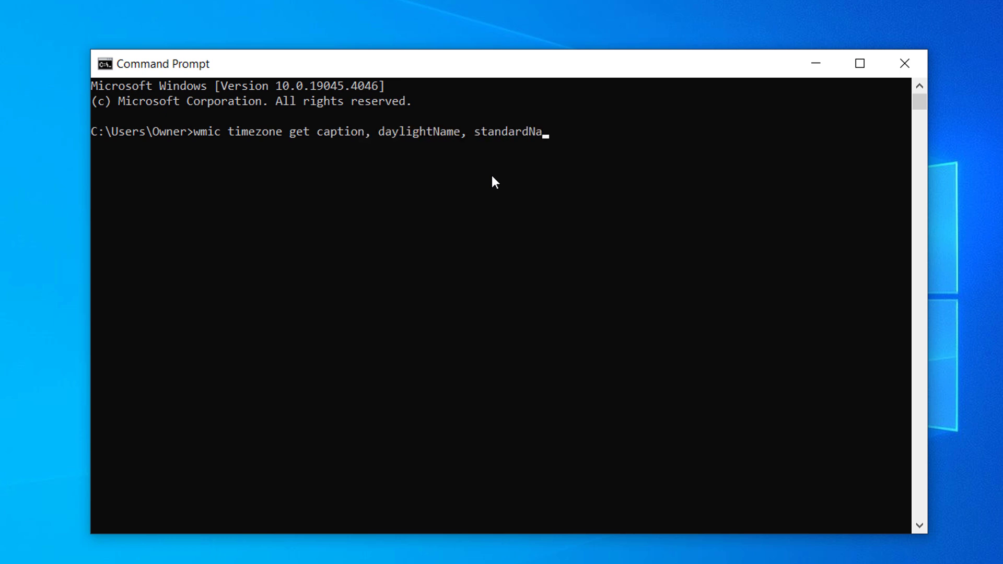
{"action": "type", "text": "me"}
Step: Run wmic timezone get caption, daylightName, standardName to show Mountain Time (US & Canada)
{"action": "key", "text": "Return"}
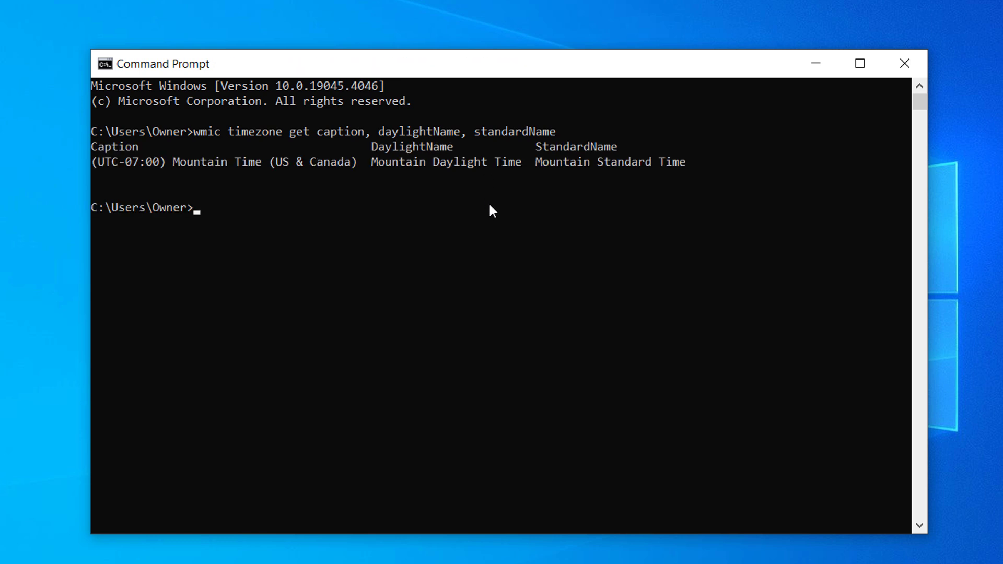